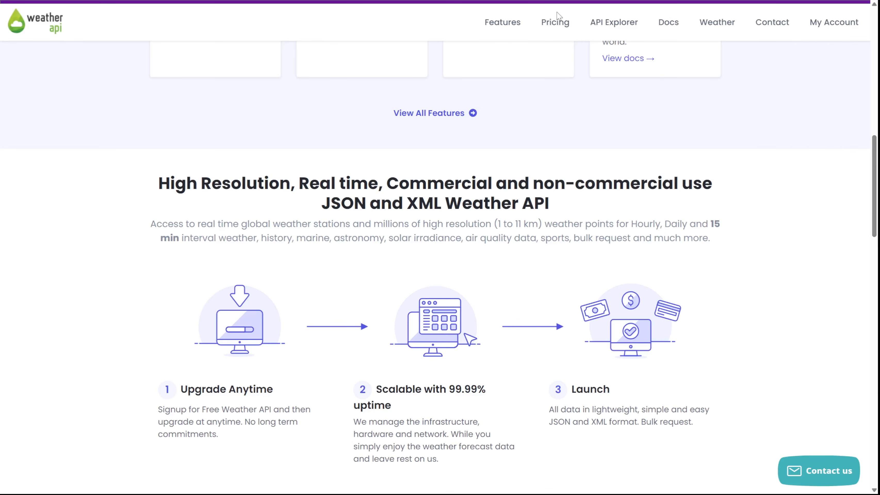
Review the monthly plan pricing on the WeatherAPI website
{"action": "left_click", "coordinate": [552, 23]}
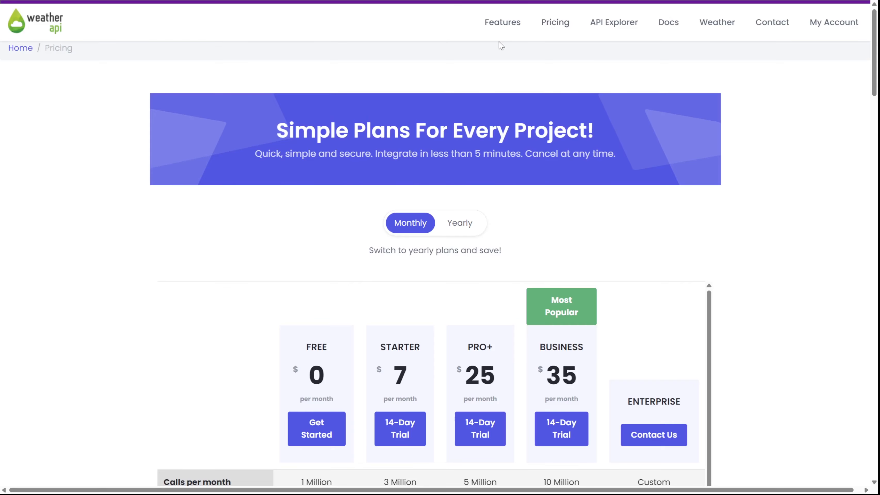
{"action": "left_click_drag", "start_coordinate": [876, 92], "coordinate": [875, 140]}
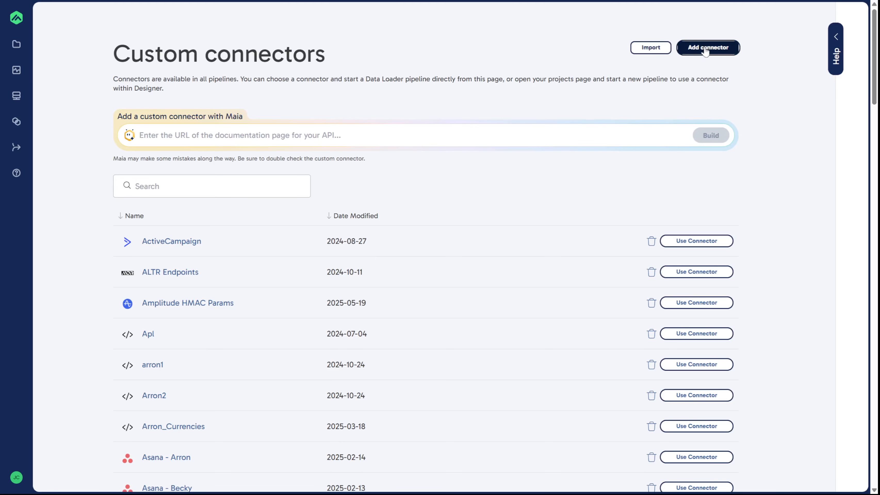
In Matillion, add a custom connector named My Connector with Basic Auth authentication and view its request parameters
{"action": "left_click", "coordinate": [706, 51]}
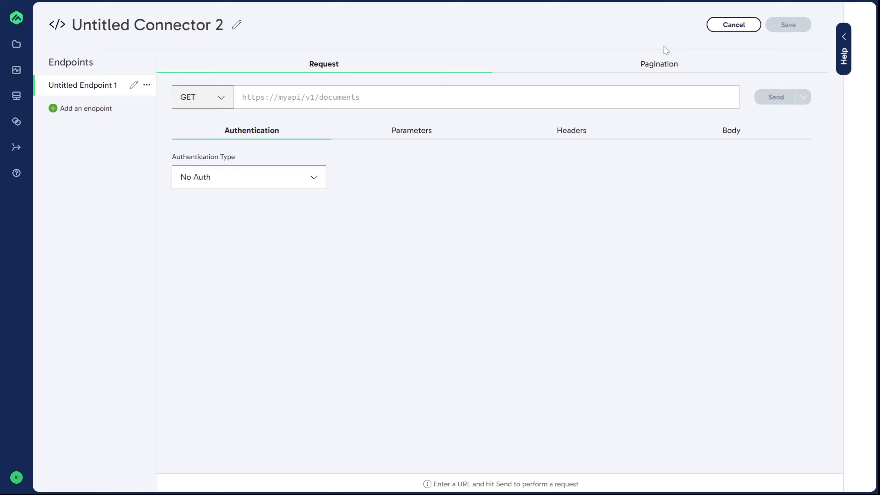
{"action": "left_click", "coordinate": [236, 25]}
{"action": "type", "text": "My Connector"}
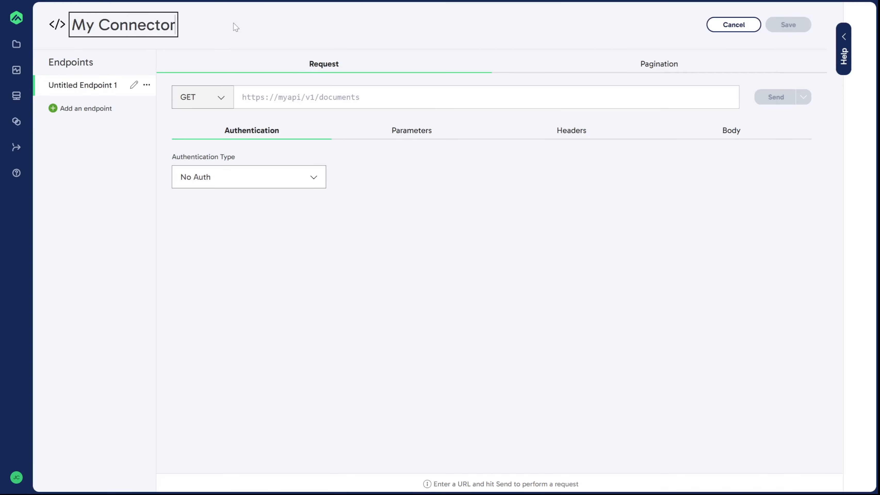
{"action": "left_click", "coordinate": [294, 98]}
{"action": "left_click", "coordinate": [295, 177]}
{"action": "left_click", "coordinate": [295, 226]}
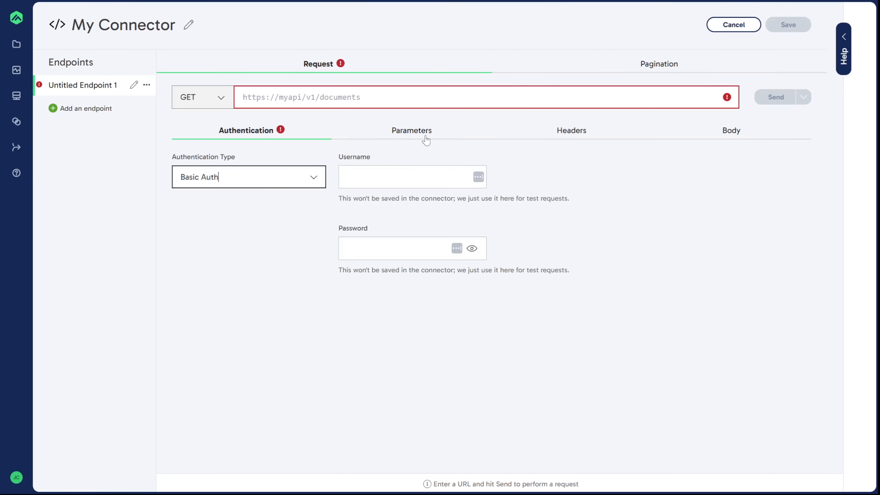
{"action": "left_click", "coordinate": [423, 137]}
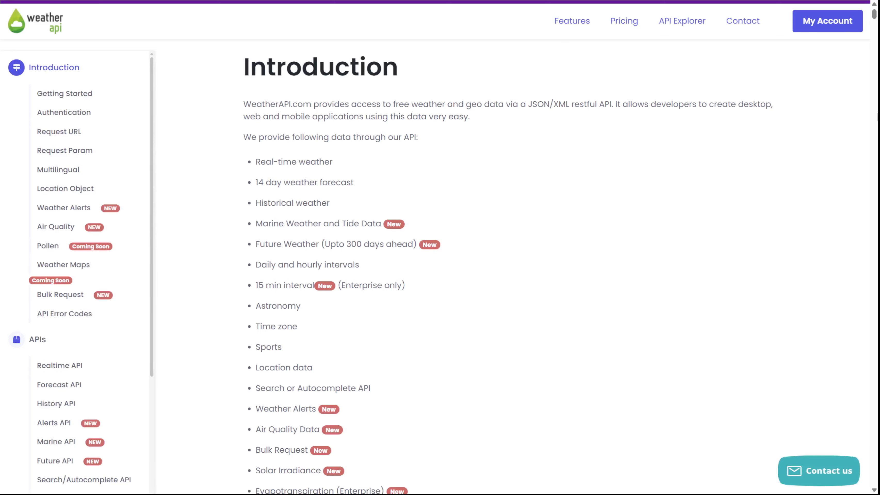
Read the authentication and request parameter sections of the WeatherAPI documentation
{"action": "scroll", "coordinate": [258, 283], "scroll_direction": "down", "scroll_amount": 20}
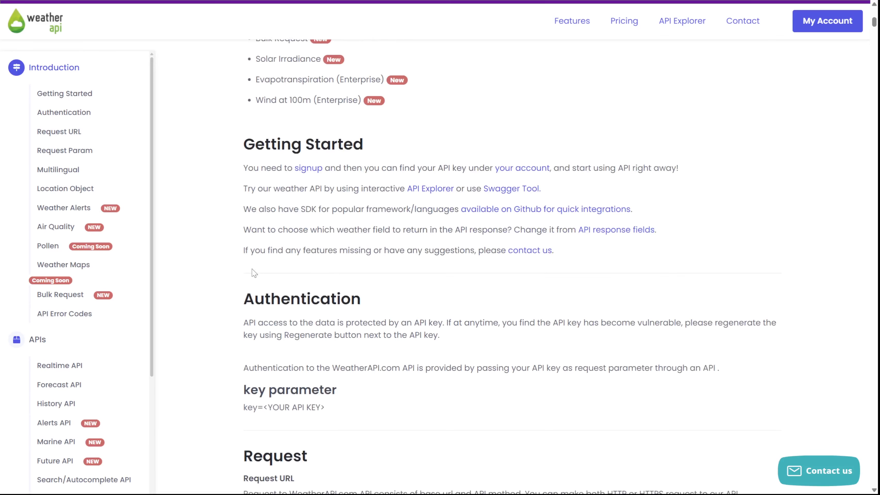
{"action": "scroll", "coordinate": [257, 283], "scroll_direction": "down", "scroll_amount": 10}
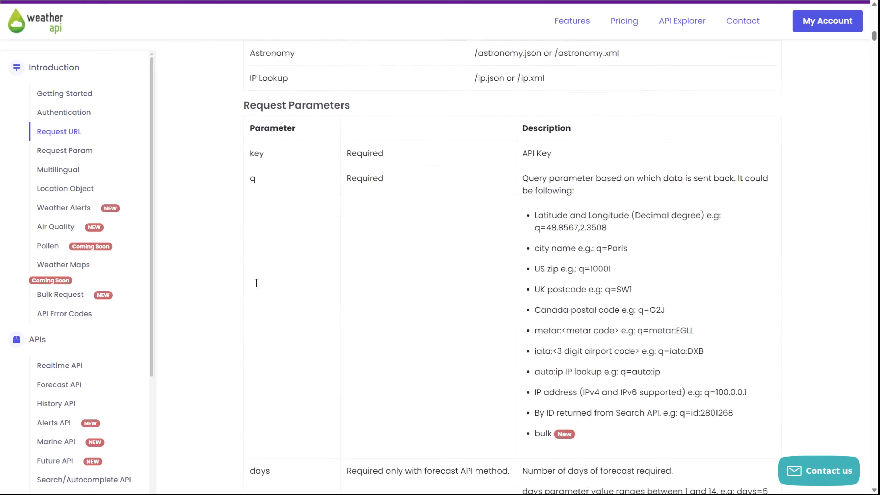
{"action": "scroll", "coordinate": [255, 283], "scroll_direction": "down", "scroll_amount": 10}
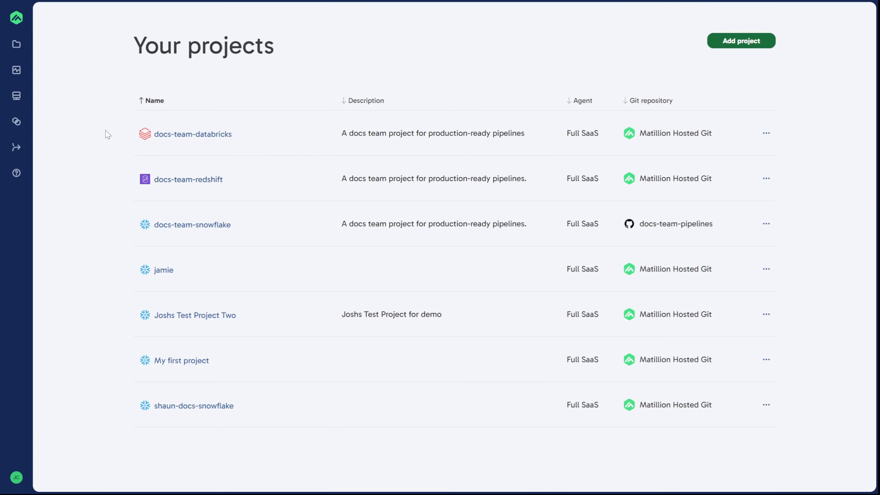
{"action": "left_click", "coordinate": [15, 122]}
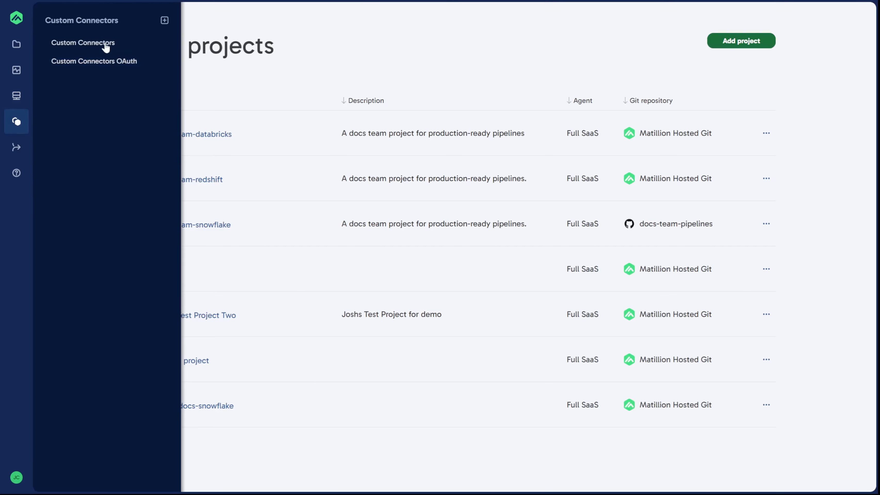
{"action": "left_click", "coordinate": [127, 49]}
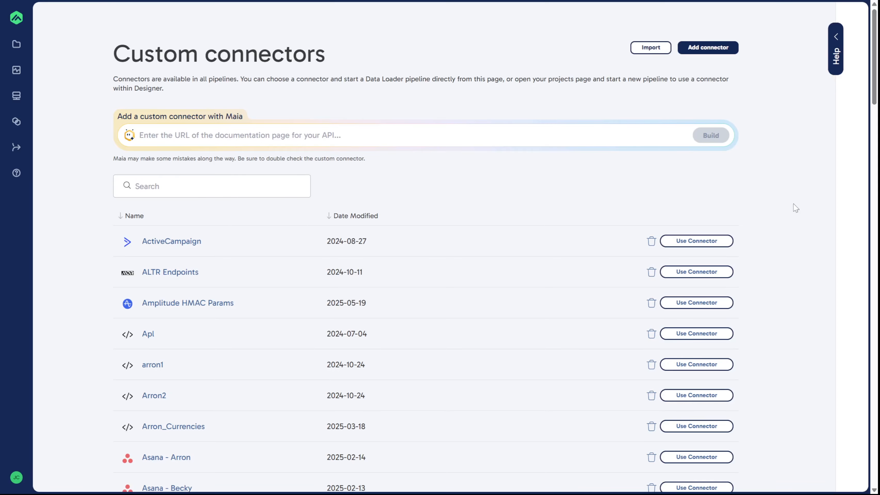
{"action": "left_click", "coordinate": [174, 138]}
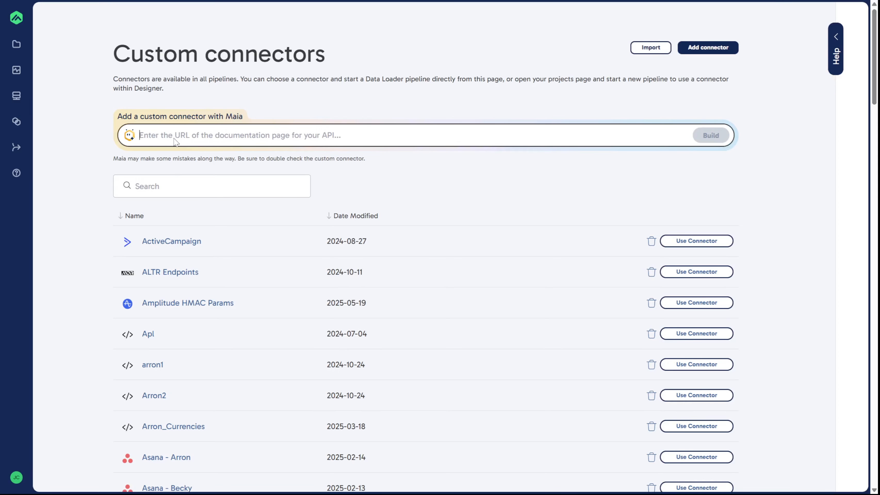
{"action": "type", "text": "http://www.weatherapi.com/docs/"}
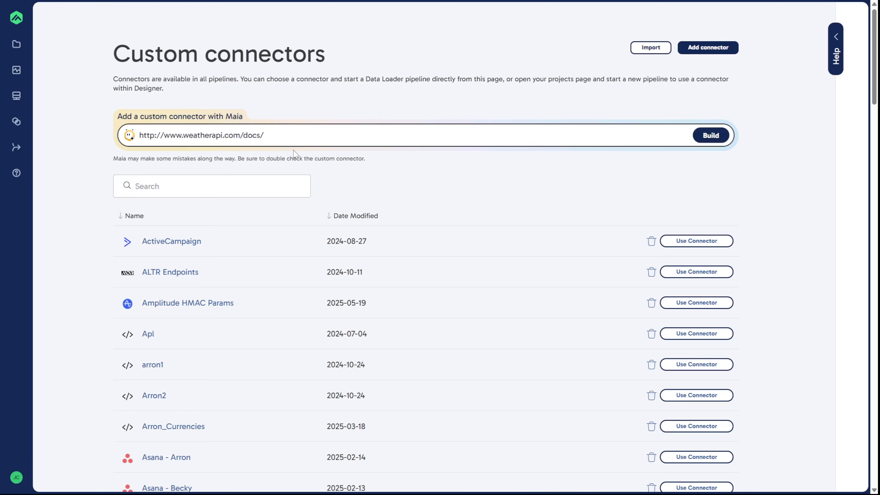
{"action": "left_click", "coordinate": [467, 171]}
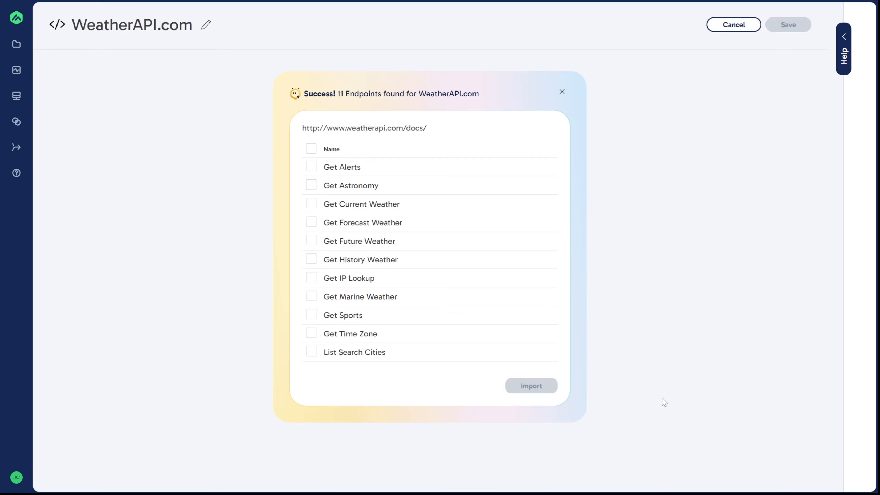
Import only the Get Forecast Weather endpoint into the WeatherAPI.com connector
{"action": "left_click", "coordinate": [311, 224]}
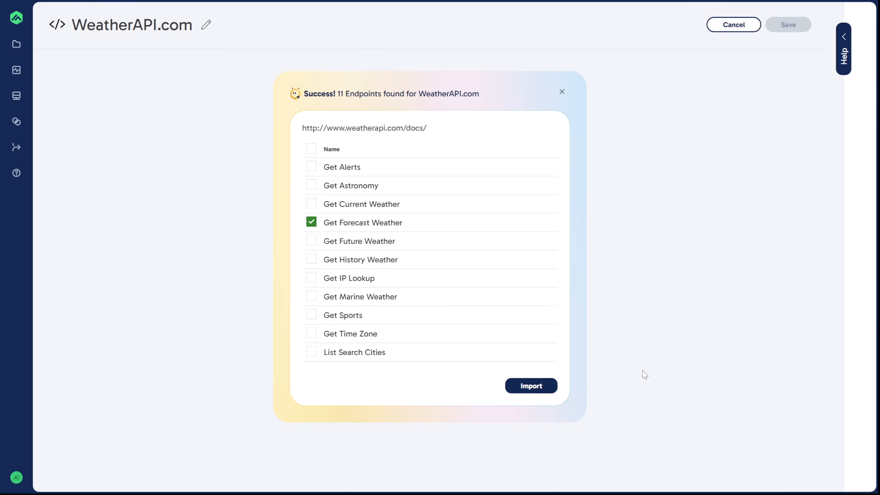
{"action": "left_click", "coordinate": [548, 387]}
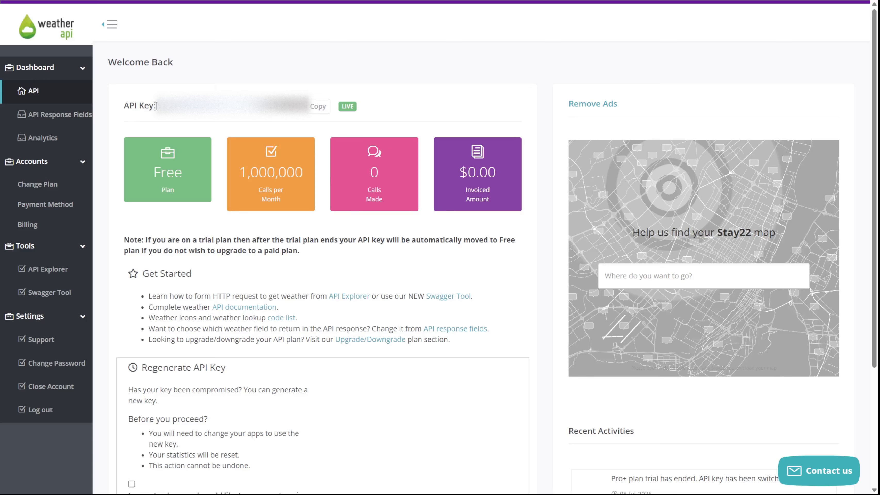
Look at the API Response Fields page in the WeatherAPI account and return to the API key page
{"action": "left_click_drag", "start_coordinate": [156, 106], "coordinate": [294, 106]}
{"action": "left_click", "coordinate": [258, 92]}
{"action": "left_click", "coordinate": [68, 72]}
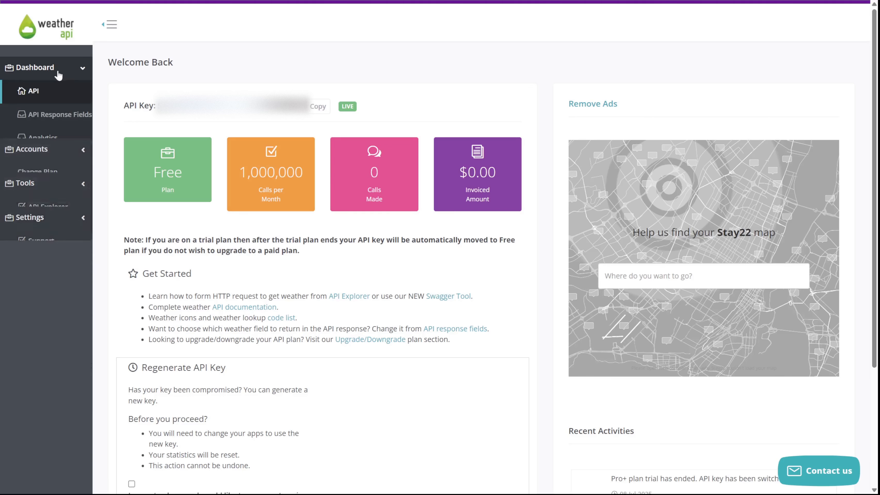
{"action": "left_click", "coordinate": [35, 115]}
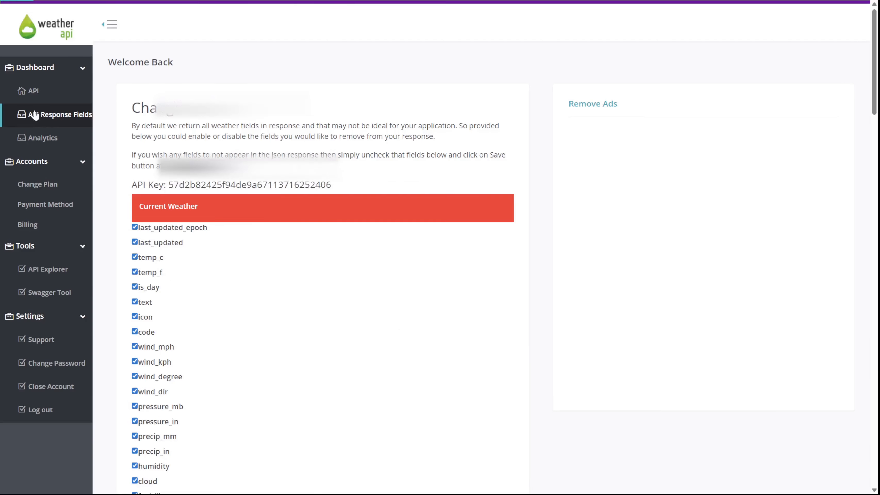
{"action": "left_click", "coordinate": [34, 92]}
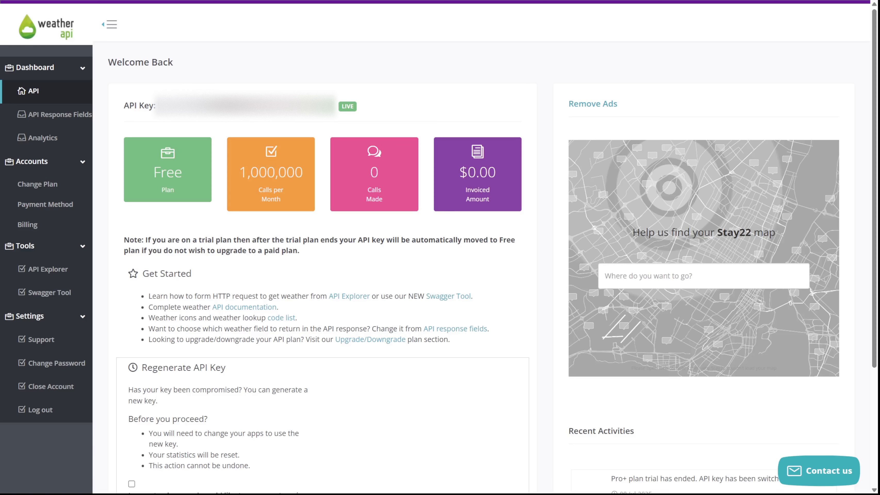
Copy the API key from the WeatherAPI account dashboard
{"action": "double_click", "coordinate": [193, 106]}
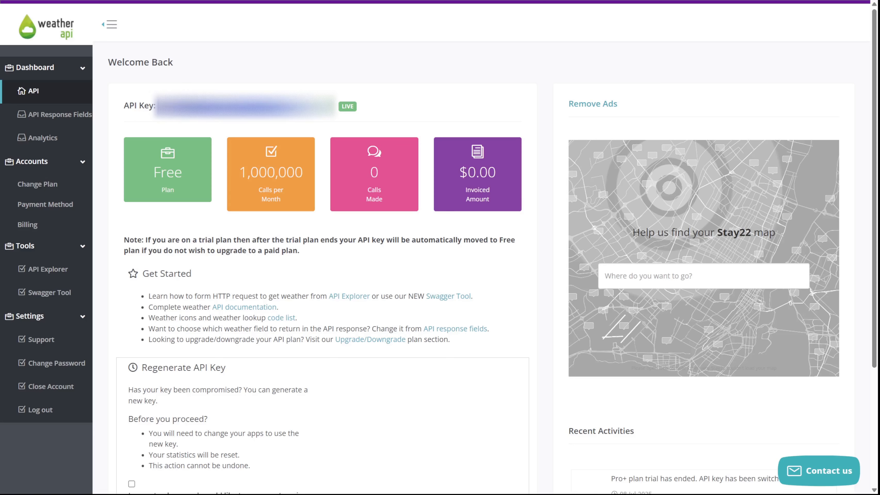
{"action": "left_click", "coordinate": [157, 103]}
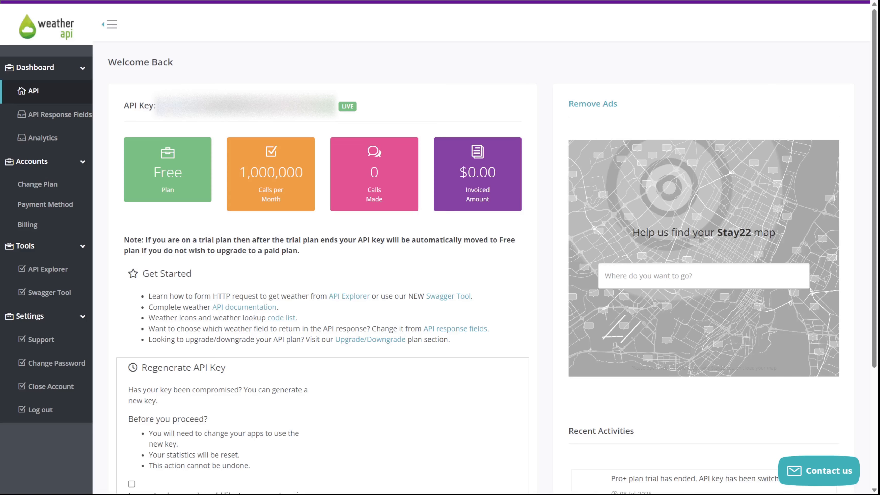
{"action": "left_click", "coordinate": [319, 112]}
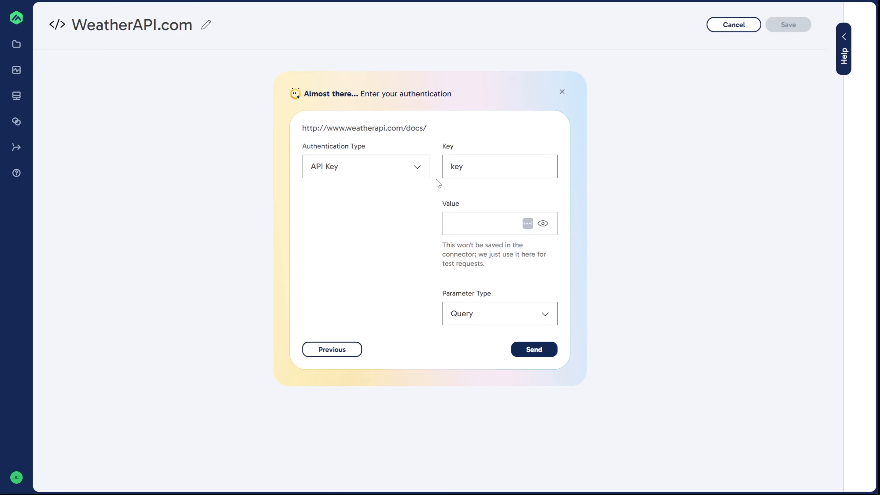
Back in Matillion, paste the API key as the connector's authentication value and send the test request
{"action": "left_click", "coordinate": [473, 226]}
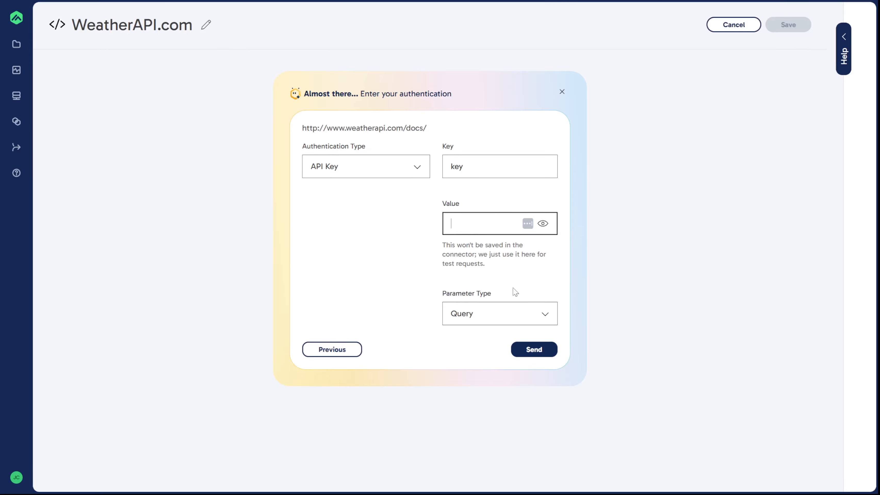
{"action": "key", "text": "ctrl+v"}
{"action": "left_click", "coordinate": [409, 274]}
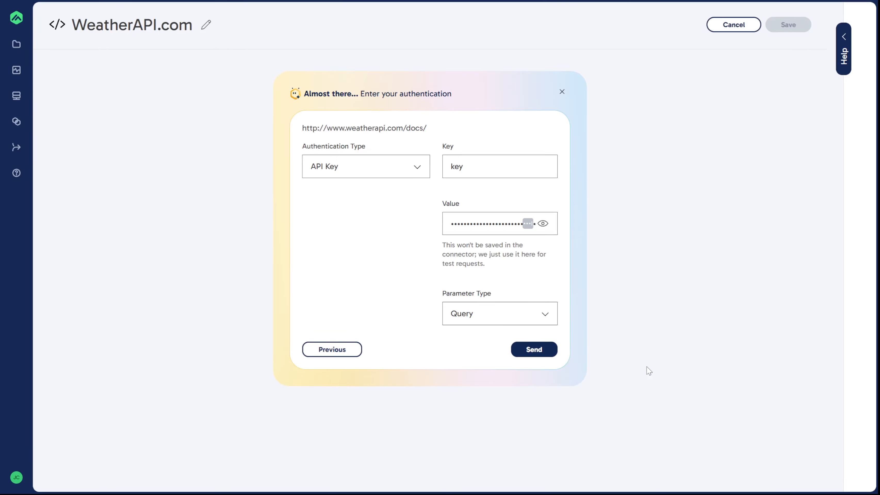
{"action": "left_click", "coordinate": [542, 354]}
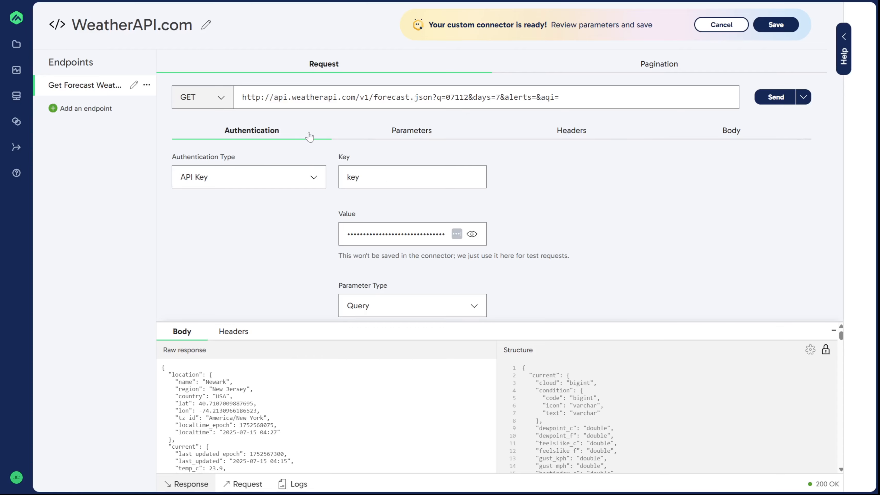
Delete the aqi and alerts query parameters from the forecast endpoint and save the connector
{"action": "left_click", "coordinate": [419, 131]}
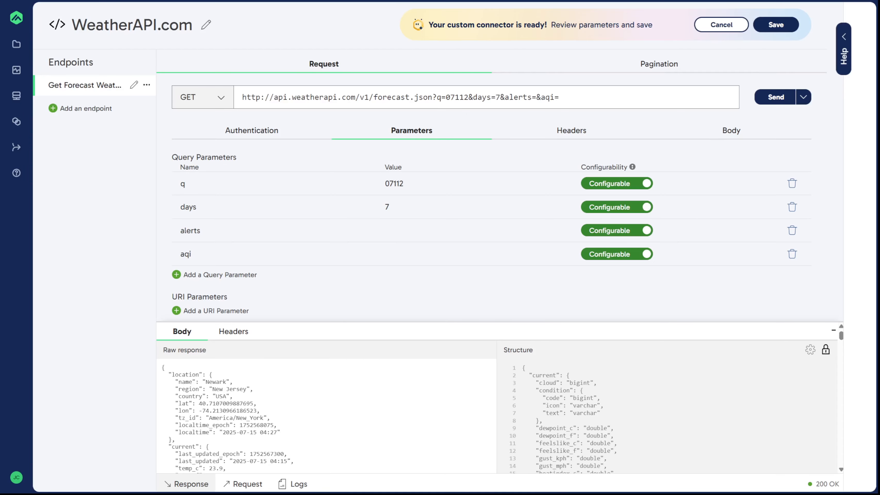
{"action": "left_click", "coordinate": [792, 255]}
{"action": "left_click", "coordinate": [792, 231]}
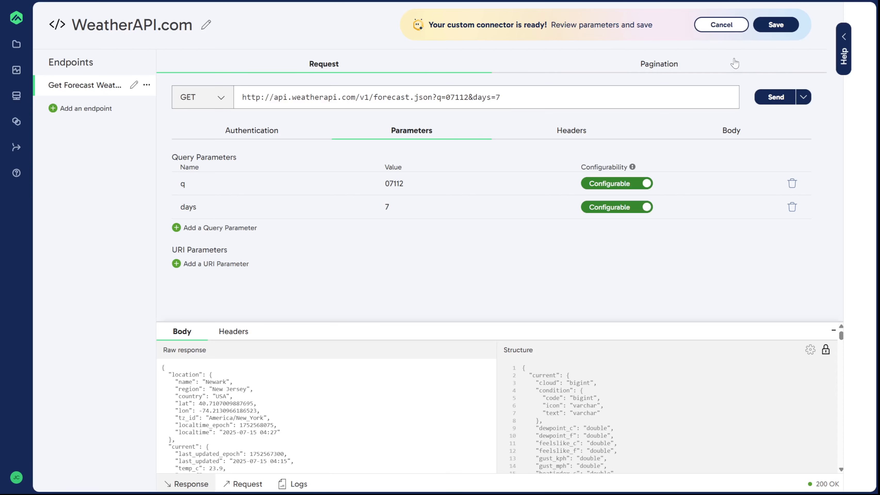
{"action": "left_click", "coordinate": [771, 29]}
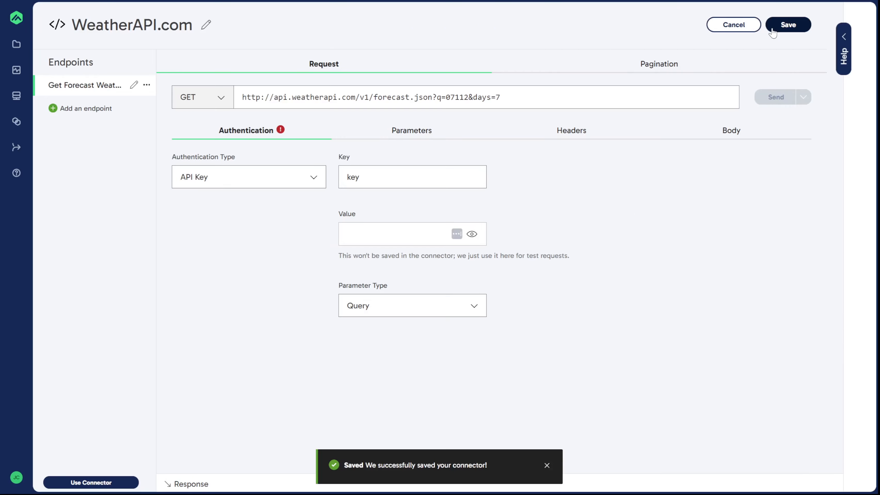
{"action": "left_click", "coordinate": [547, 466]}
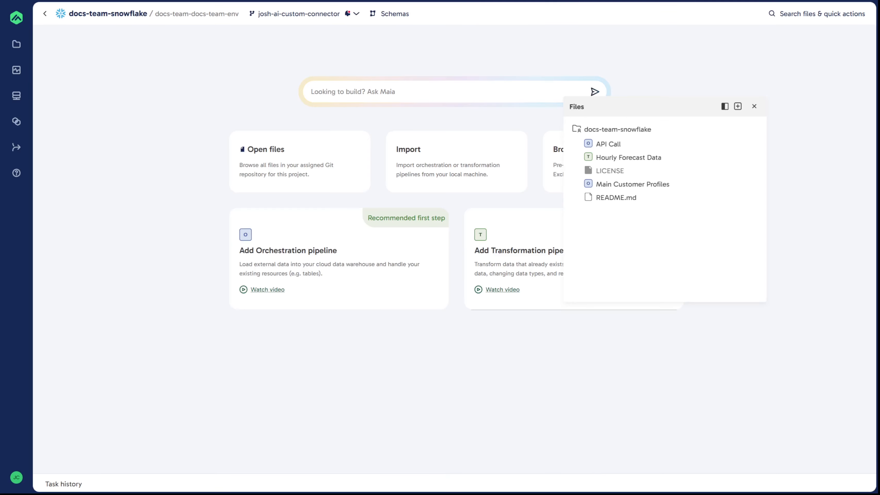
Open the Main Customer Profiles pipeline in the docs-team-snowflake project
{"action": "left_click", "coordinate": [662, 187]}
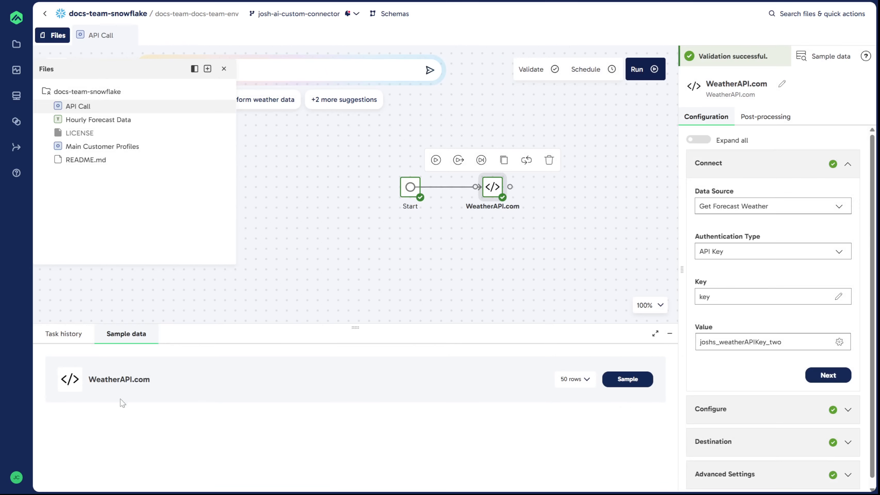
Sample the WeatherAPI.com component's data in the API Call pipeline and examine the full JSON in the cell preview
{"action": "left_click", "coordinate": [630, 381]}
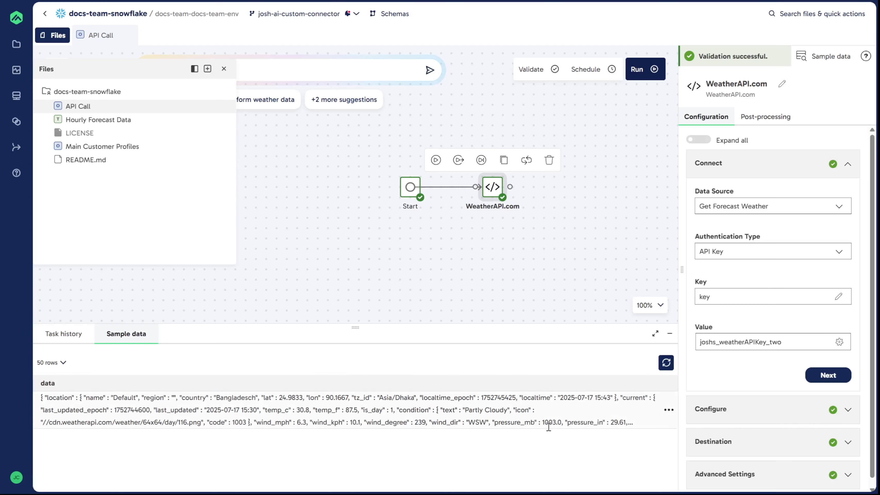
{"action": "left_click", "coordinate": [669, 410]}
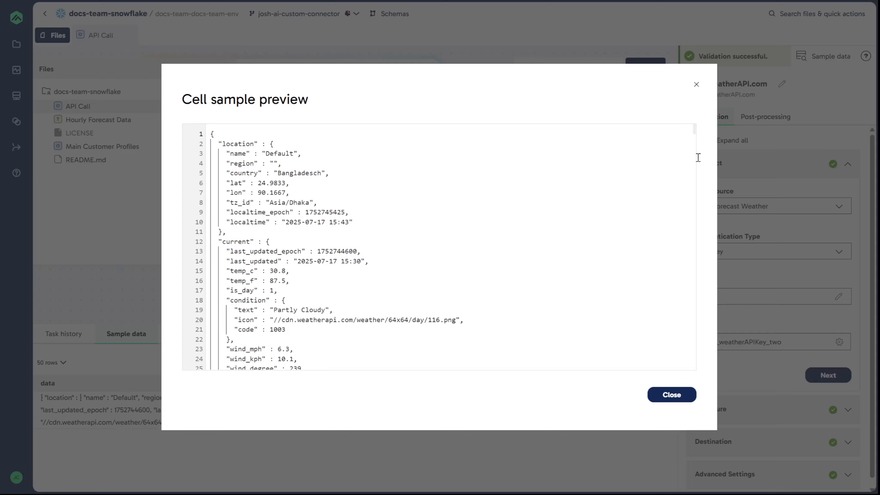
{"action": "scroll", "coordinate": [694, 208], "scroll_direction": "down", "scroll_amount": 4}
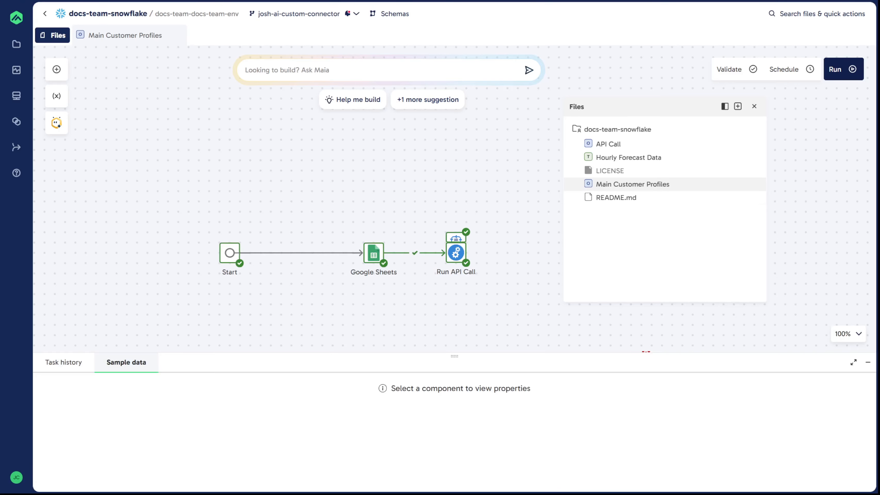
Sample the Google Sheets component's data in the Main Customer Profiles pipeline and enlarge the sample data area
{"action": "left_click", "coordinate": [375, 260]}
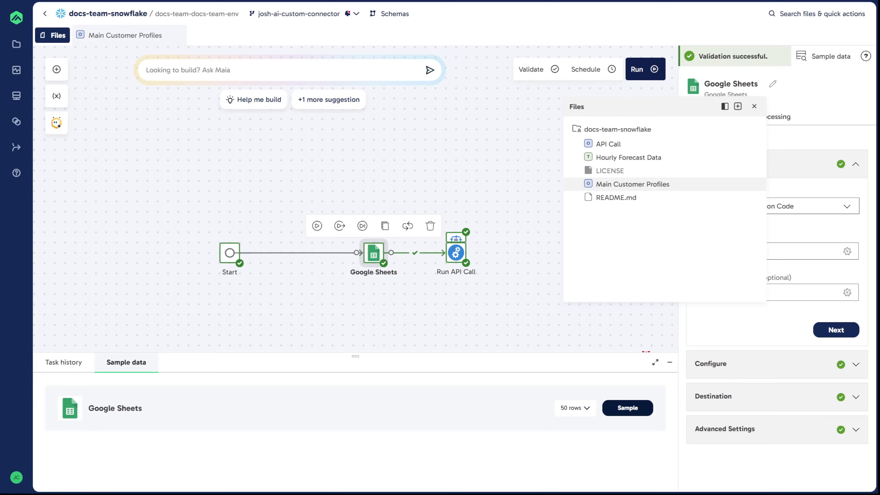
{"action": "left_click", "coordinate": [628, 408]}
{"action": "left_click_drag", "start_coordinate": [432, 354], "coordinate": [432, 288]}
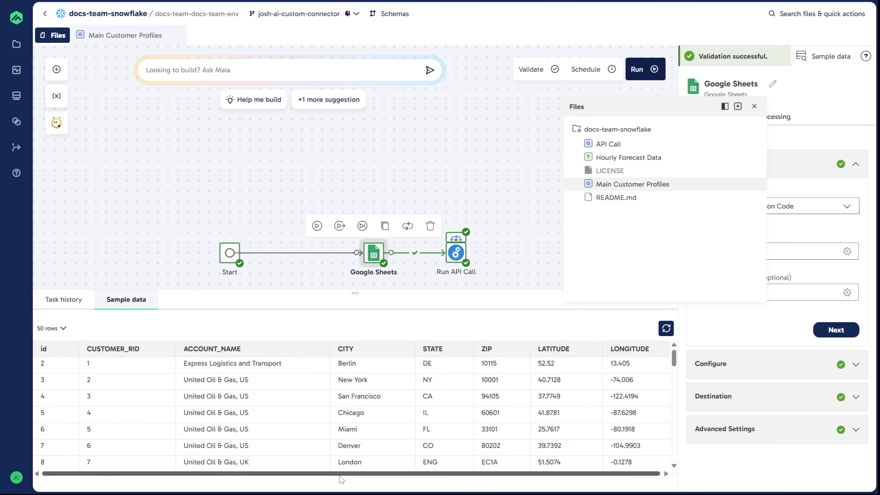
Examine the Table Iterator's configuration and its column mapping in the Main Customer Profiles pipeline, moving the Files panel out of the way
{"action": "left_click_drag", "start_coordinate": [340, 477], "coordinate": [378, 476]}
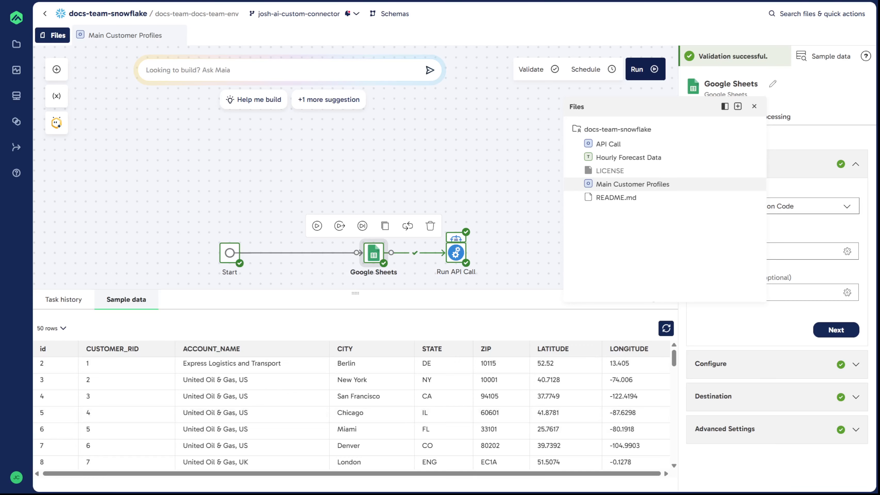
{"action": "left_click", "coordinate": [509, 263]}
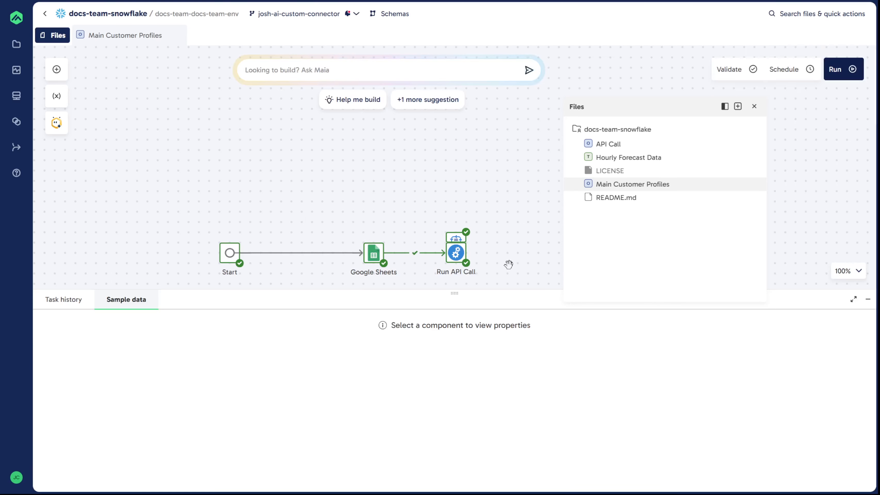
{"action": "left_click", "coordinate": [454, 239]}
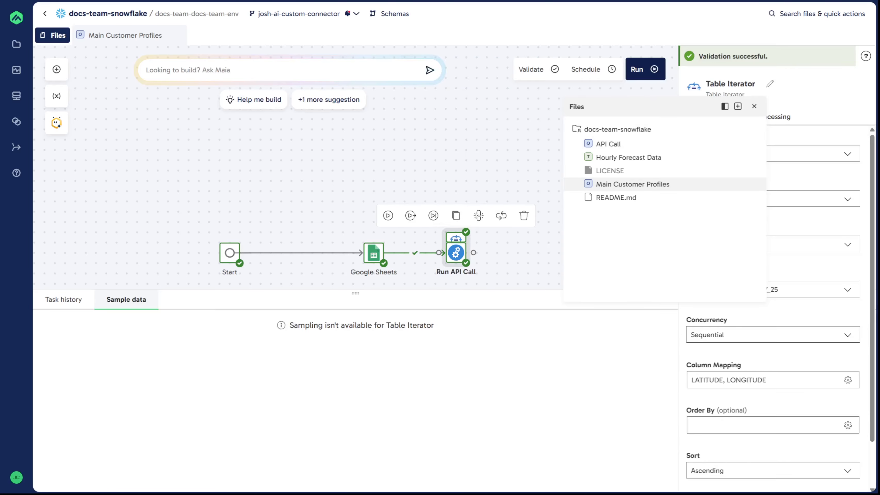
{"action": "left_click_drag", "start_coordinate": [657, 105], "coordinate": [125, 67]}
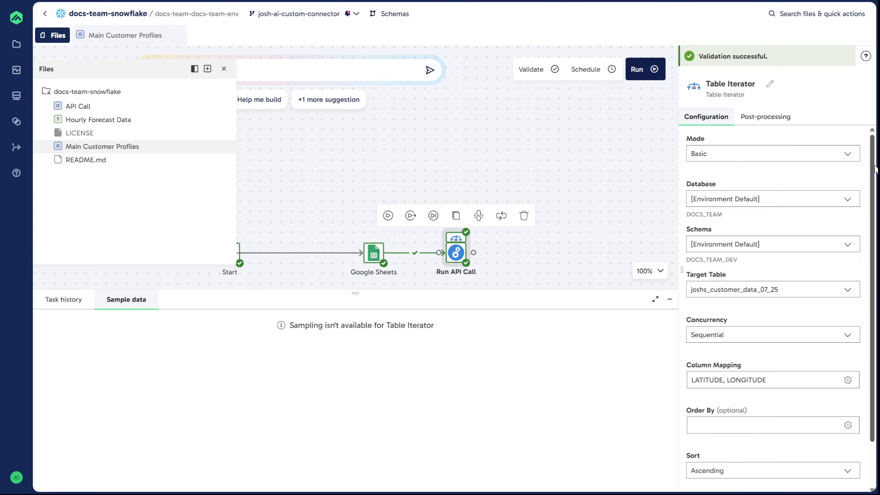
{"action": "scroll", "coordinate": [774, 305], "scroll_direction": "down", "scroll_amount": 1}
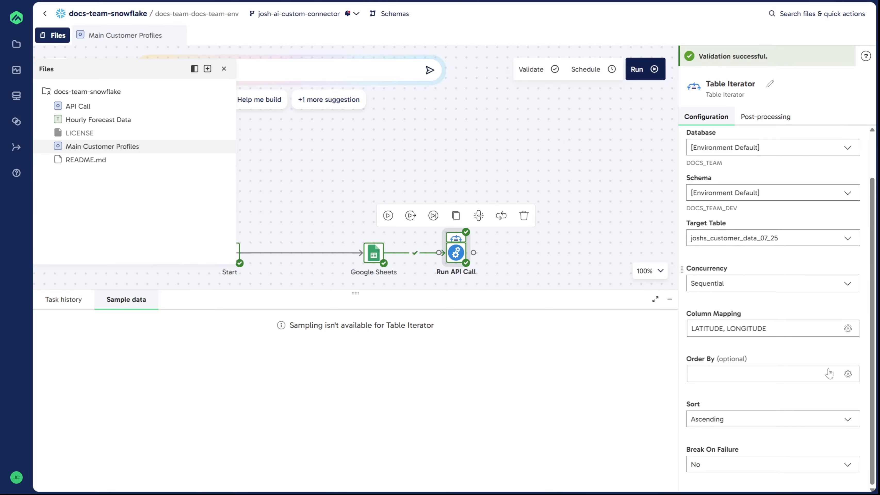
{"action": "left_click", "coordinate": [758, 331]}
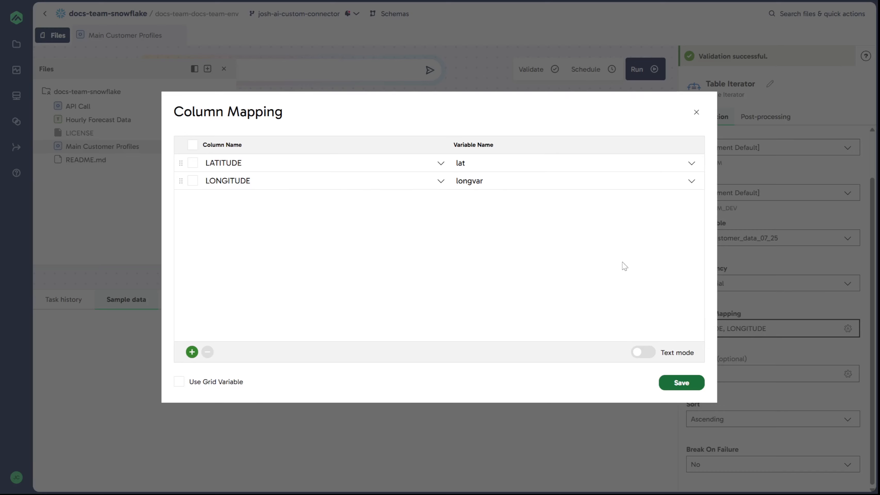
{"action": "left_click", "coordinate": [682, 383]}
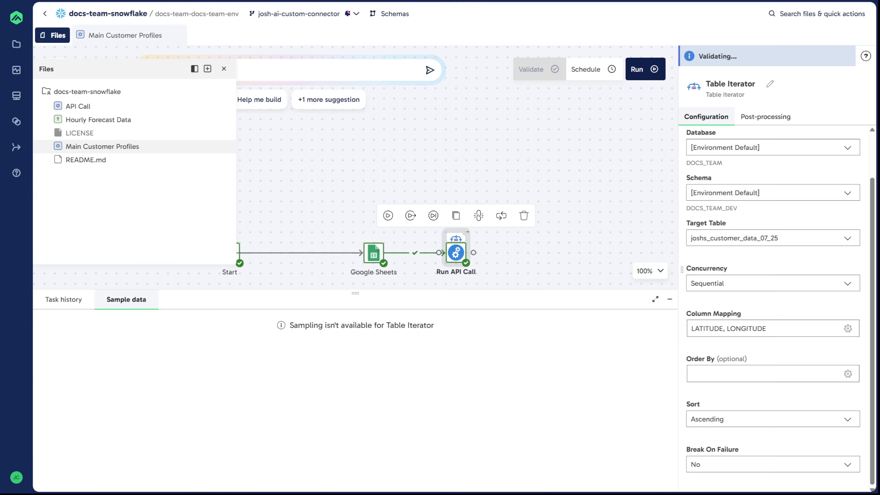
Open the API Call pipeline from the Run API Call component and close the Files panel
{"action": "left_click", "coordinate": [560, 202]}
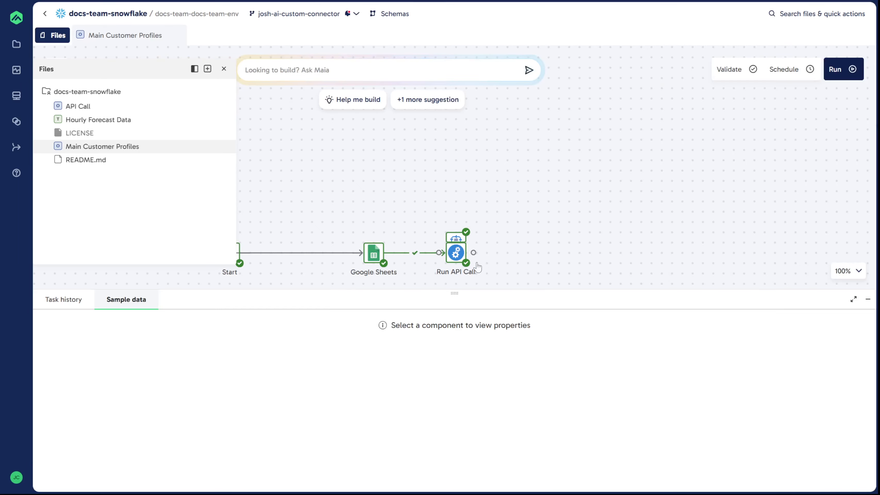
{"action": "left_click", "coordinate": [458, 259]}
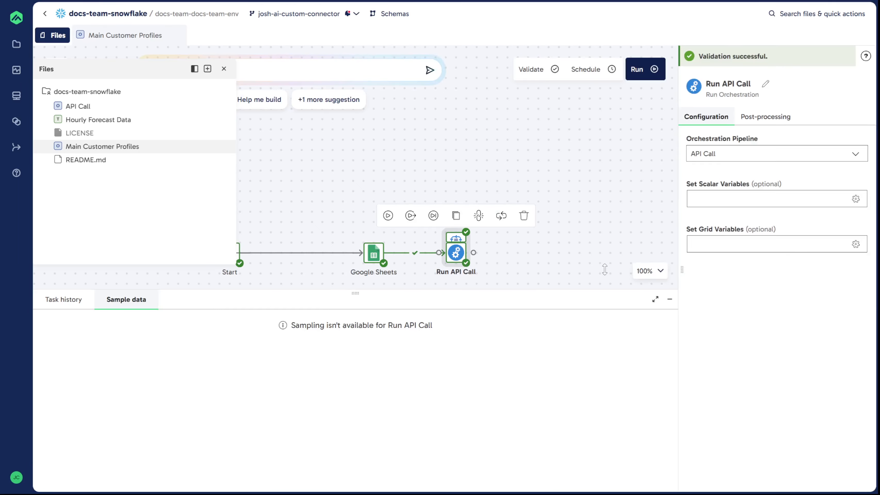
{"action": "double_click", "coordinate": [458, 256]}
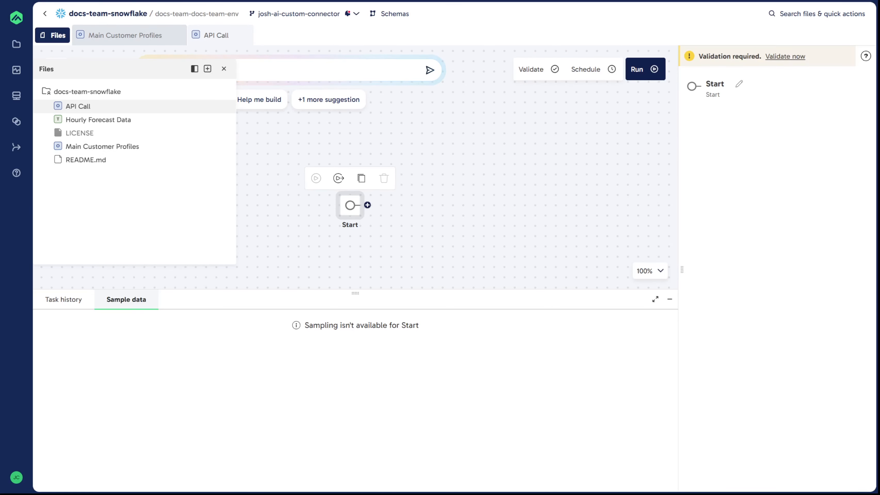
{"action": "left_click", "coordinate": [411, 191]}
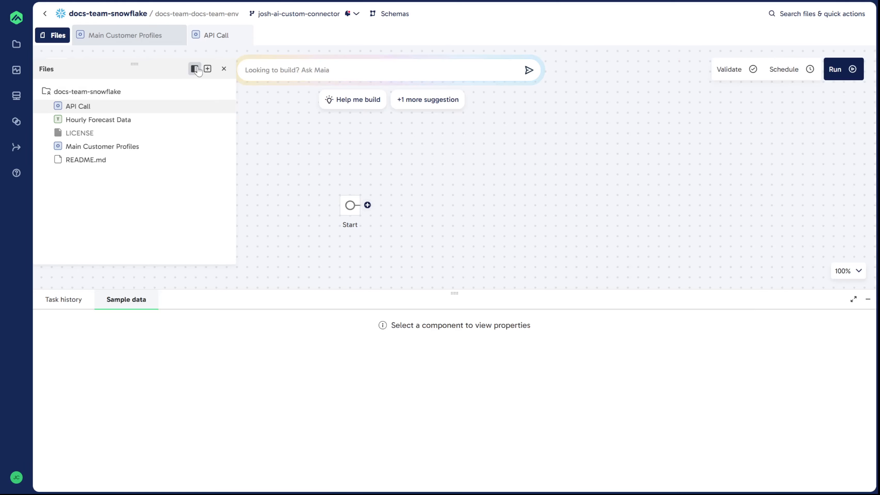
{"action": "left_click", "coordinate": [224, 69]}
Add the WeatherAPI.com custom connector component after the Start component
{"action": "left_click", "coordinate": [368, 206]}
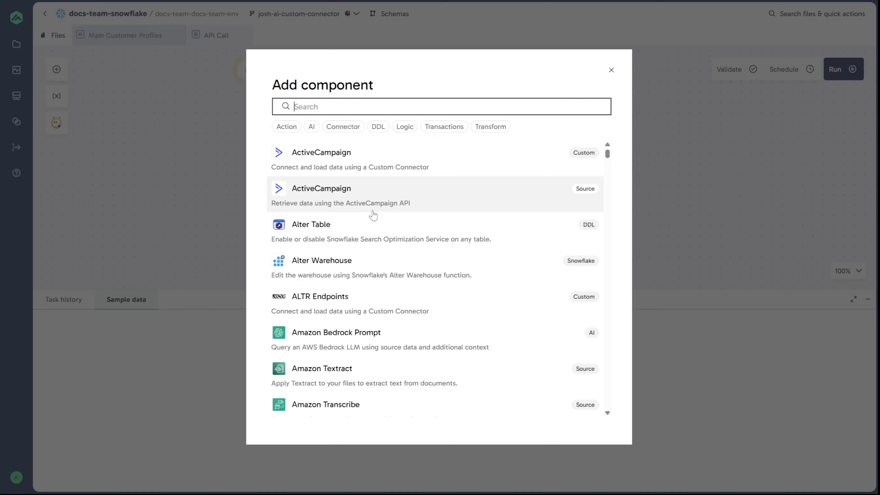
{"action": "type", "text": "weather"}
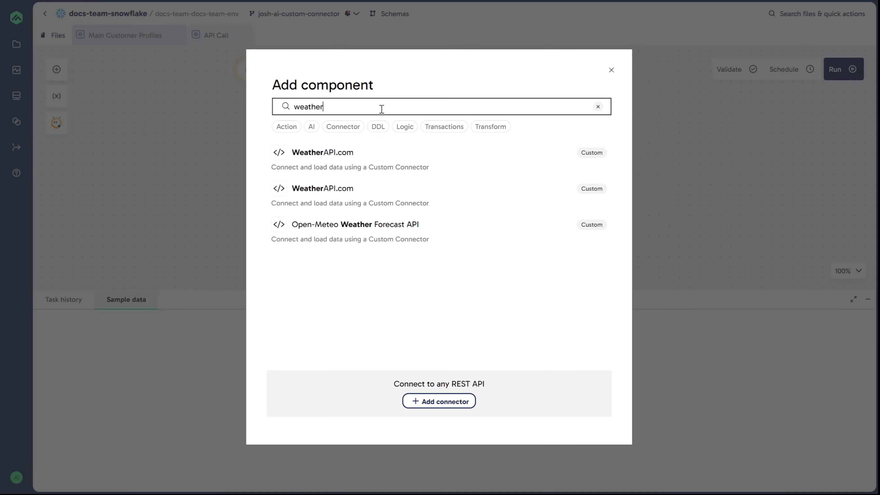
{"action": "left_click", "coordinate": [430, 163]}
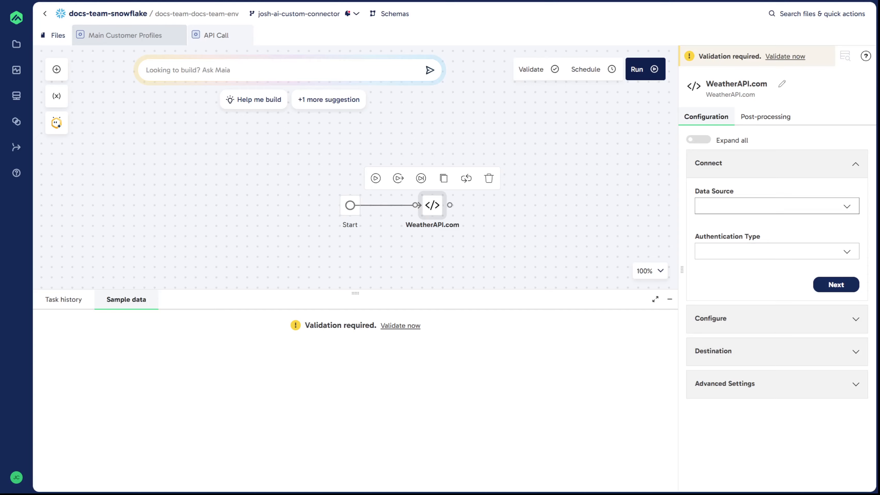
Set the WeatherAPI.com component's data source to Get Forecast Weather and its authentication type to API Key
{"action": "left_click", "coordinate": [751, 209]}
{"action": "type", "text": "get"}
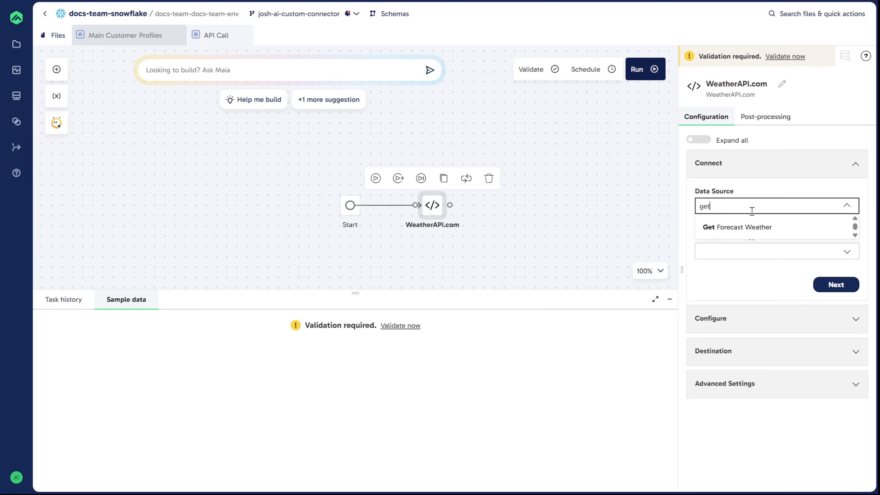
{"action": "left_click", "coordinate": [759, 229]}
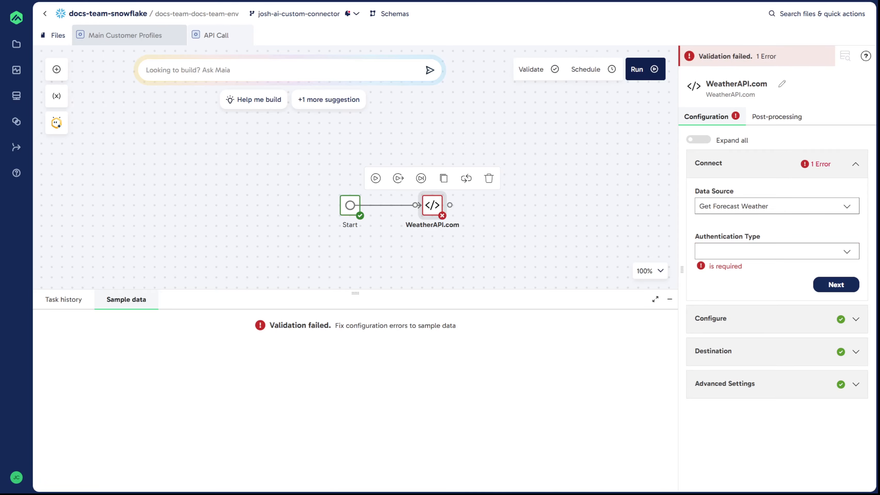
{"action": "left_click", "coordinate": [770, 249]}
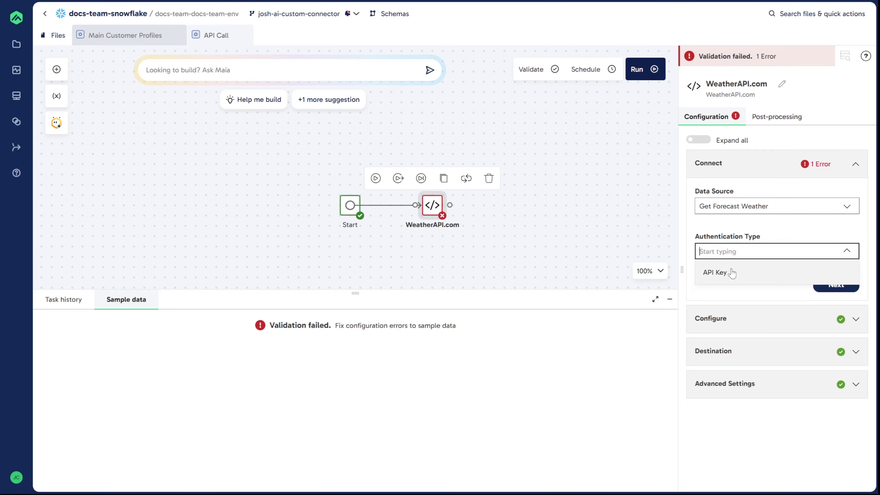
{"action": "left_click", "coordinate": [726, 272]}
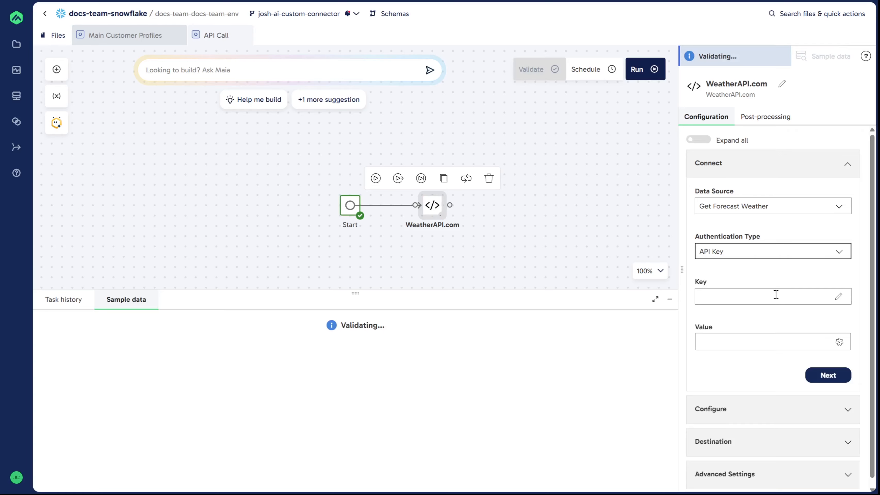
Set the authentication key name to "key" and choose the stored weatherAPIKey_two secret as its value
{"action": "left_click", "coordinate": [753, 291]}
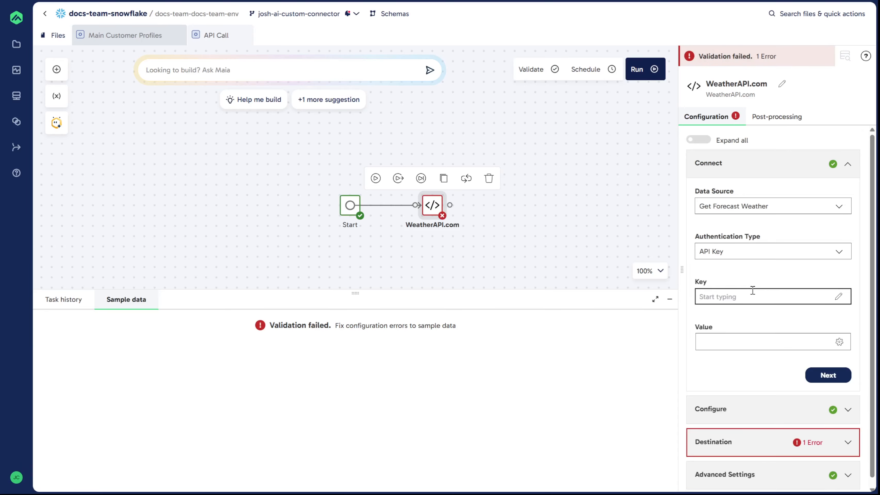
{"action": "type", "text": "key"}
{"action": "left_click", "coordinate": [760, 344]}
{"action": "left_click", "coordinate": [800, 161]}
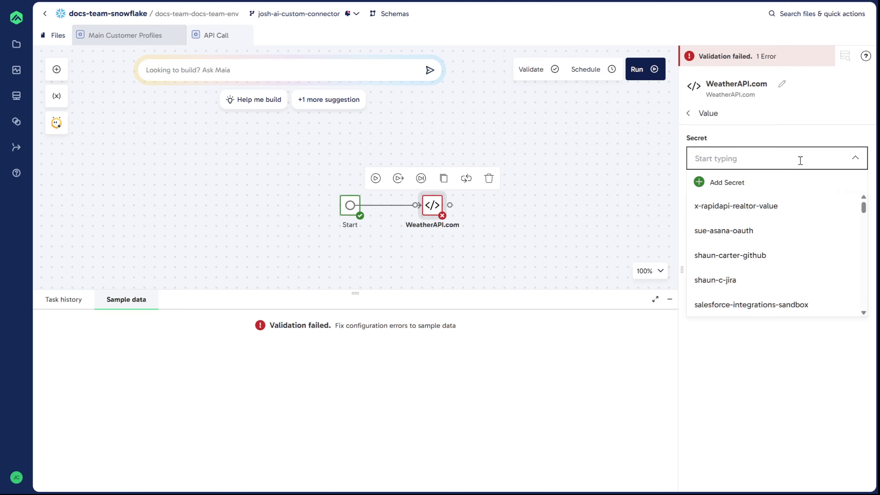
{"action": "type", "text": "wea"}
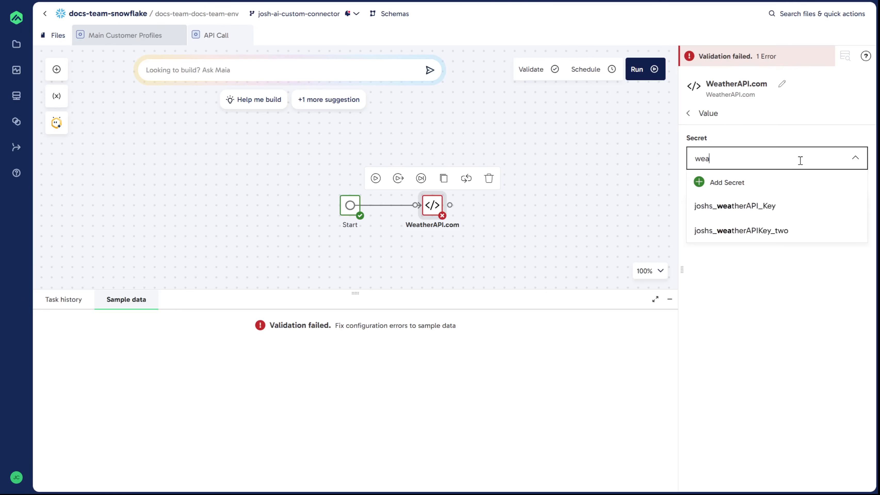
{"action": "left_click", "coordinate": [741, 230]}
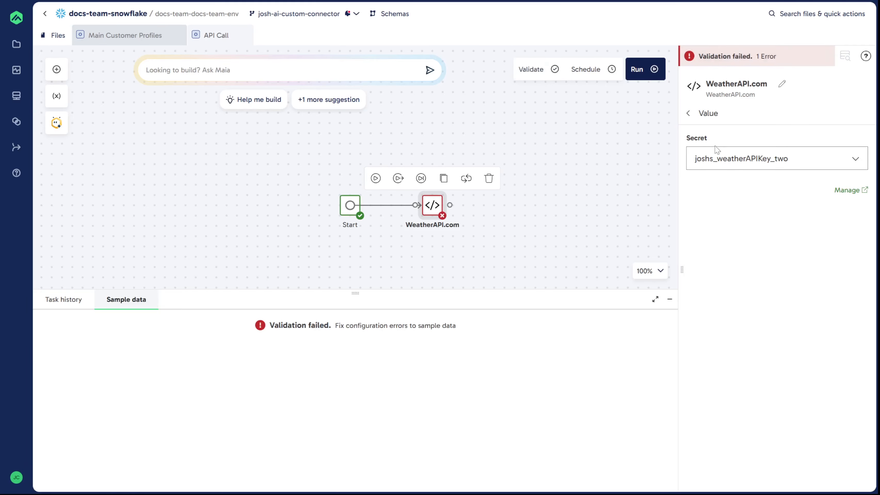
{"action": "left_click", "coordinate": [689, 114]}
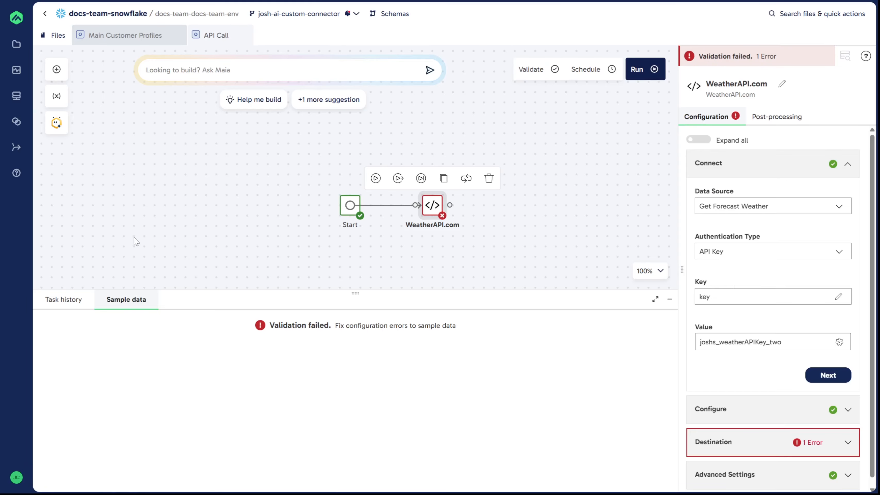
Open the WeatherAPI.com component's query parameters and enter q as the first parameter name
{"action": "left_click", "coordinate": [763, 165]}
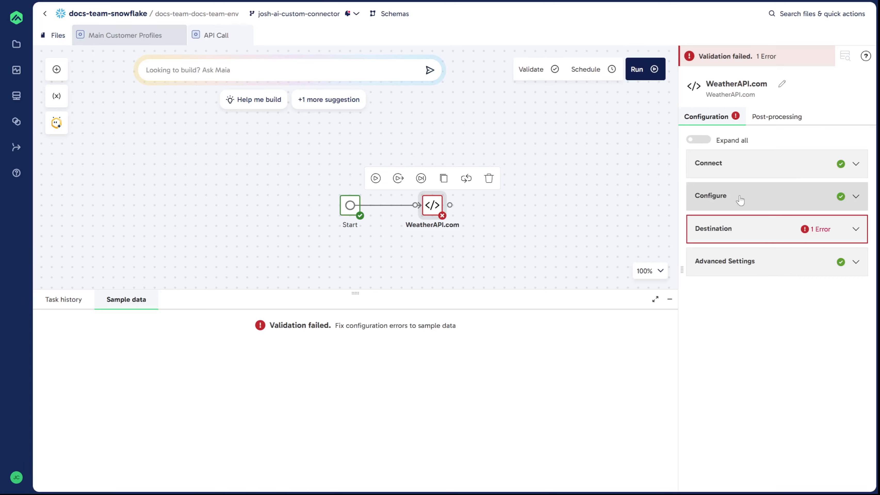
{"action": "left_click", "coordinate": [776, 202]}
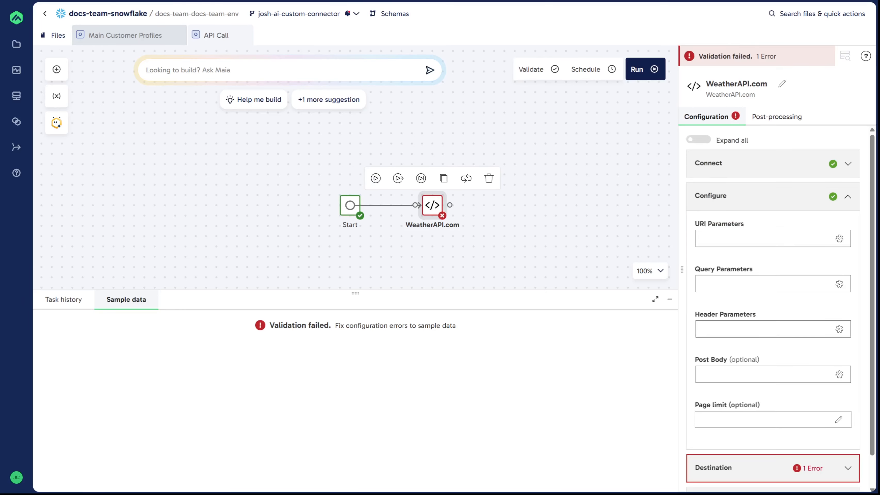
{"action": "left_click", "coordinate": [719, 283]}
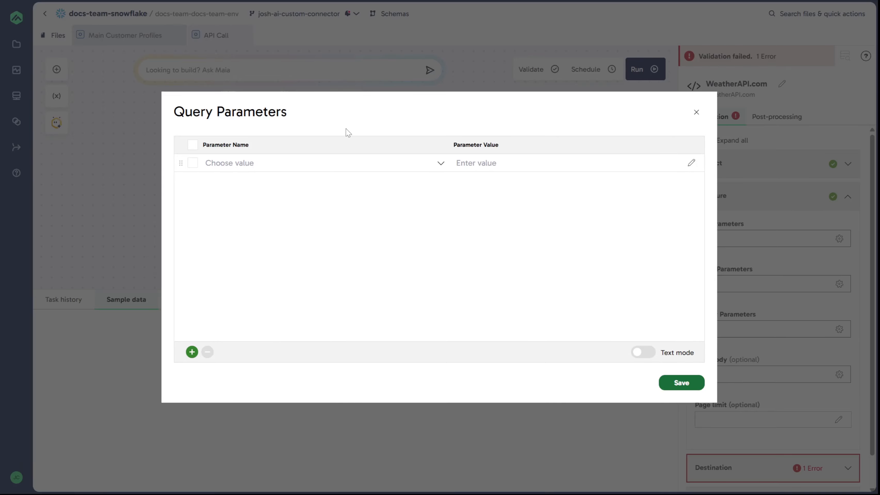
{"action": "left_click", "coordinate": [285, 163]}
{"action": "type", "text": "q"}
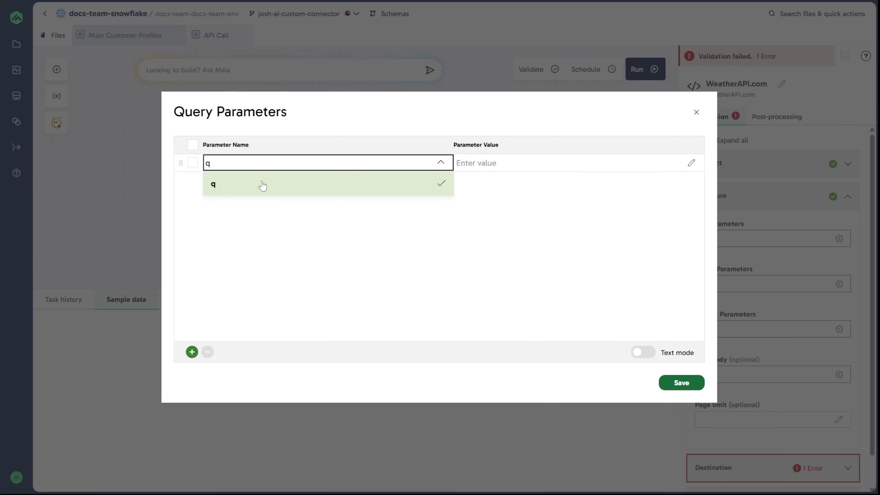